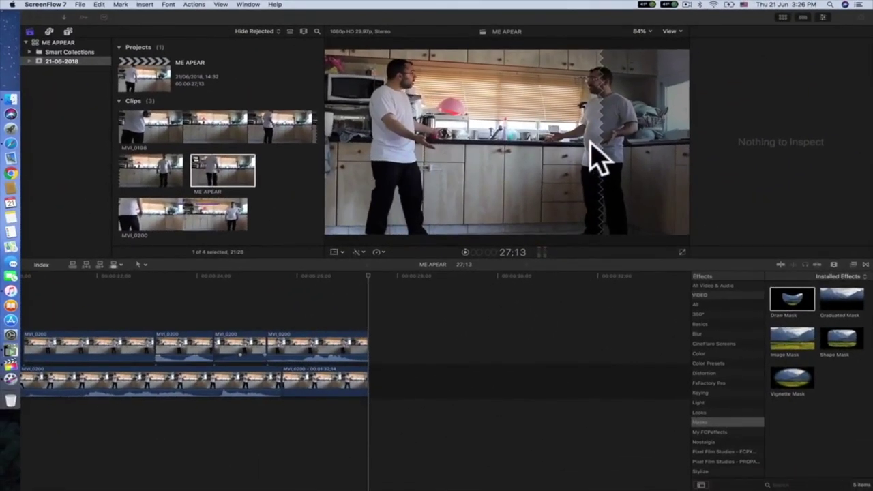
Place the full MVI_0200 clip at the end of the timeline and skim to 33:19.
{"action": "left_click_drag", "start_coordinate": [225, 232], "coordinate": [392, 392]}
{"action": "scroll", "coordinate": [332, 317], "scroll_direction": "right", "scroll_amount": 5}
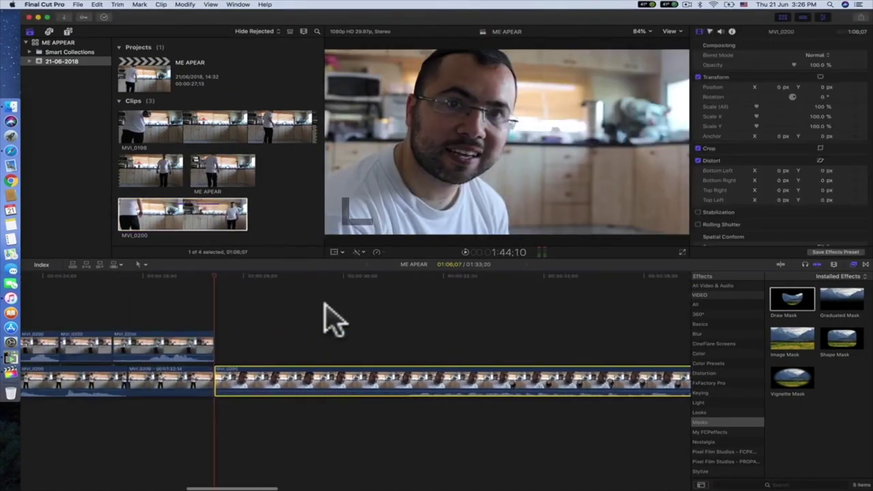
{"action": "scroll", "coordinate": [332, 317], "scroll_direction": "left", "scroll_amount": 1}
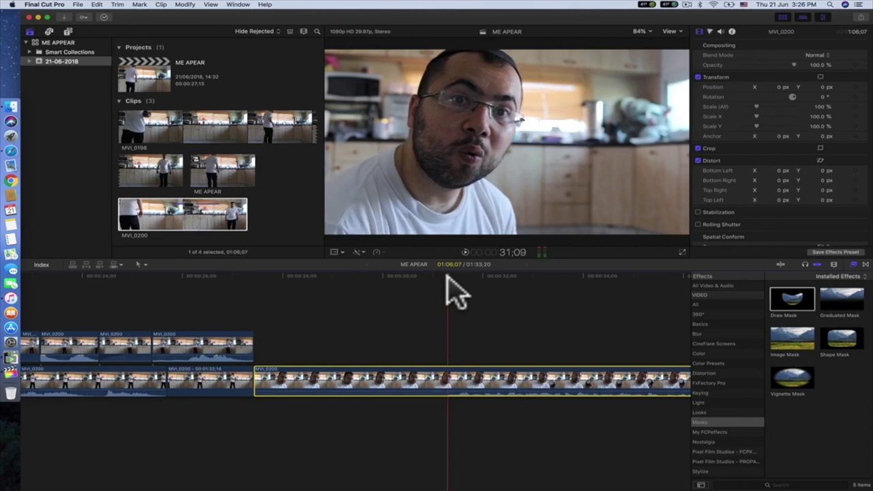
{"action": "left_click", "coordinate": [447, 293]}
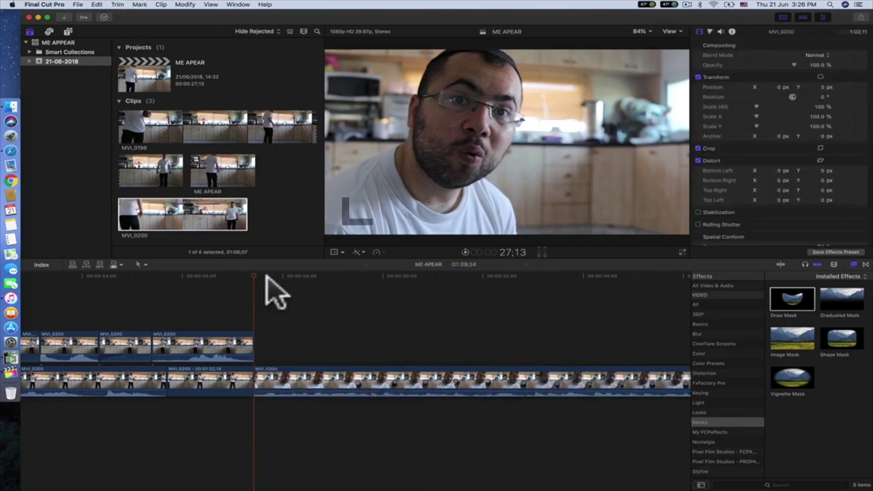
{"action": "left_click", "coordinate": [566, 334]}
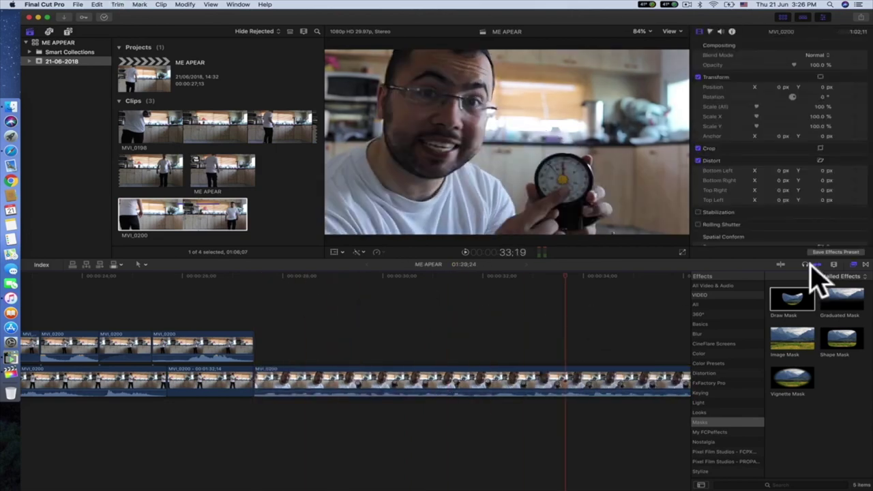
Zoom the timeline out, scroll along it, and select the long MVI_0200 clip.
{"action": "left_click", "coordinate": [832, 263]}
{"action": "left_click_drag", "start_coordinate": [825, 279], "coordinate": [818, 260]}
{"action": "left_click", "coordinate": [826, 261]}
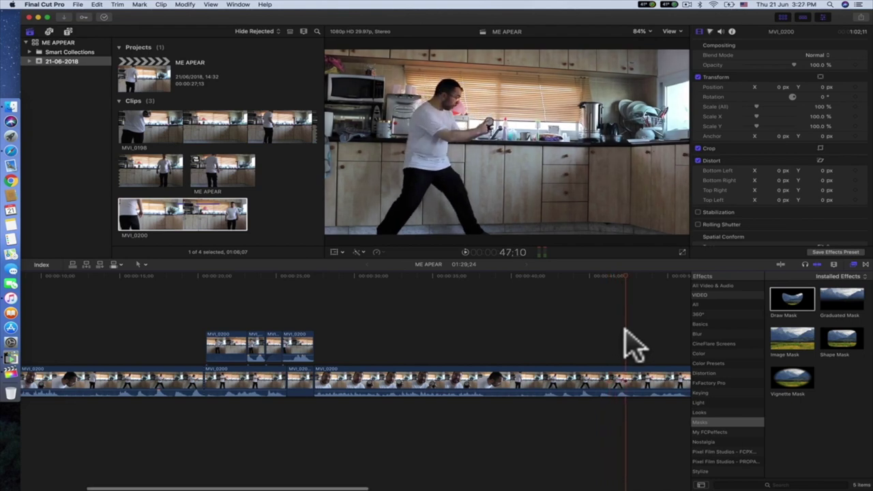
{"action": "scroll", "coordinate": [624, 344], "scroll_direction": "right", "scroll_amount": 4}
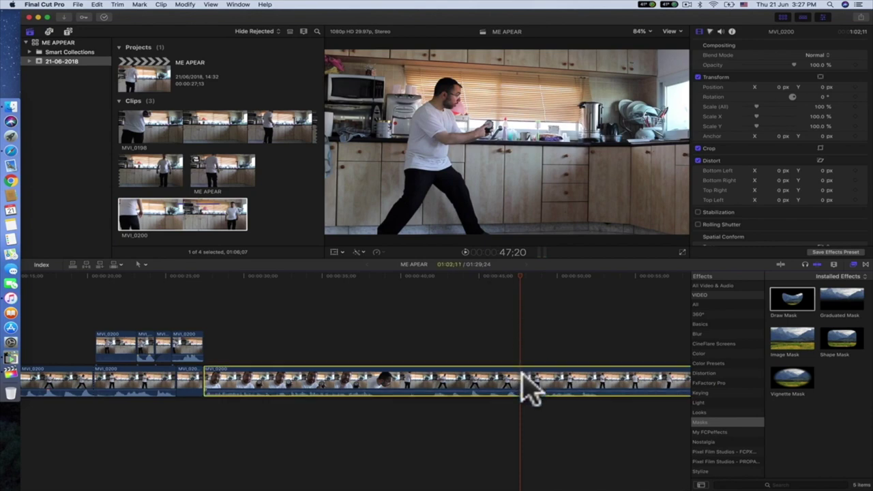
{"action": "scroll", "coordinate": [527, 382], "scroll_direction": "right", "scroll_amount": 15}
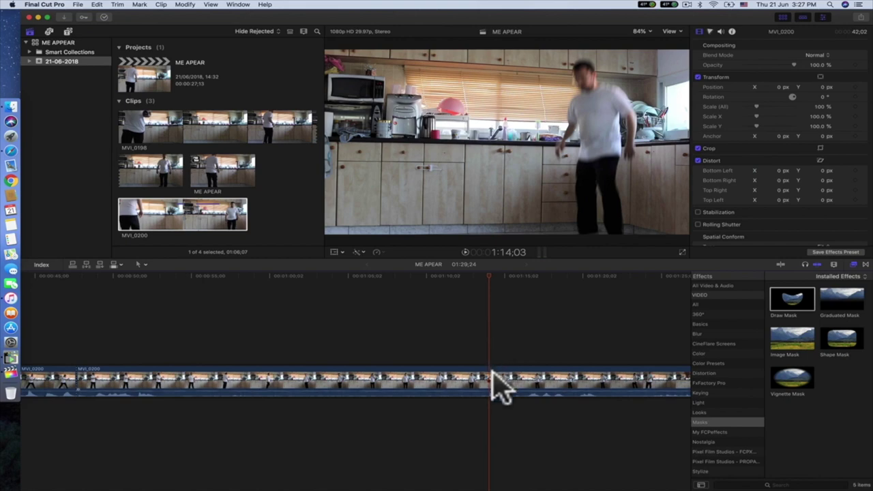
{"action": "left_click", "coordinate": [499, 387]}
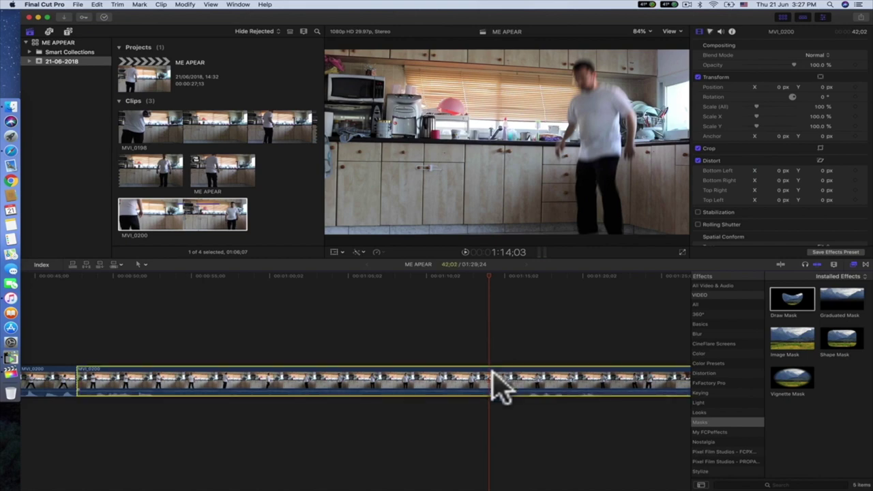
Blade MVI_0200, delete the unwanted section, and connect the remaining part above the storyline.
{"action": "key", "text": "super+b"}
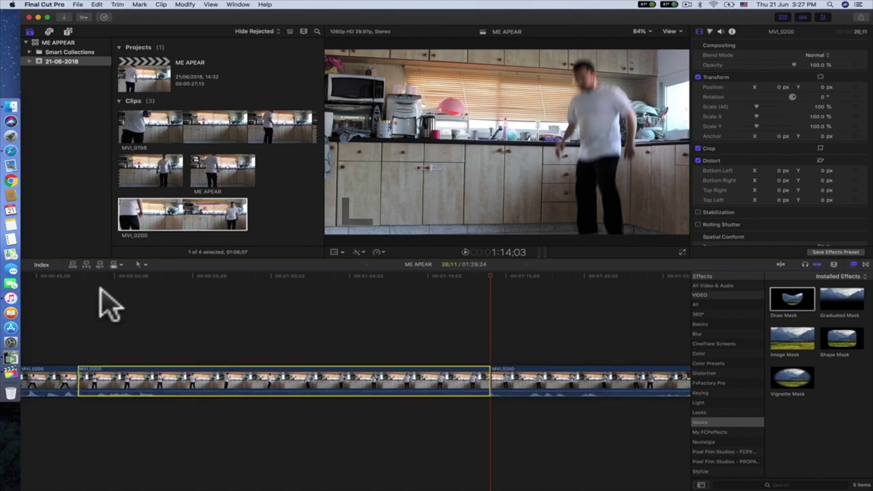
{"action": "left_click", "coordinate": [78, 275]}
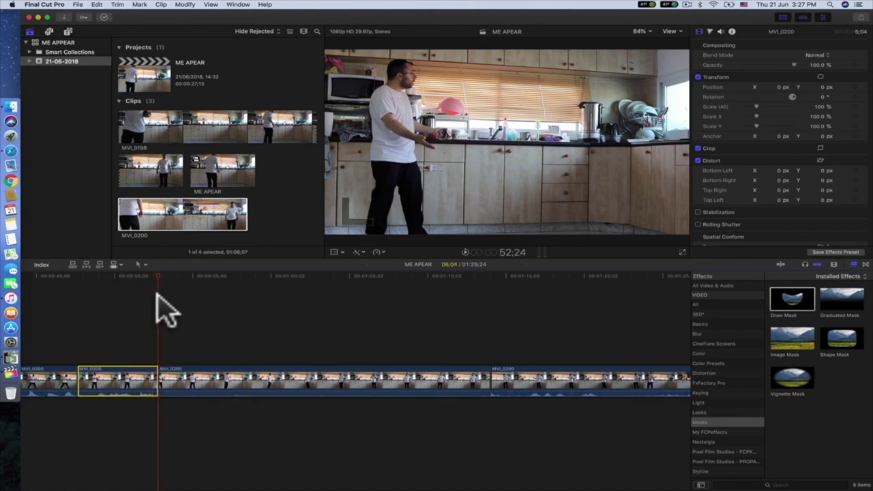
{"action": "key", "text": "Delete"}
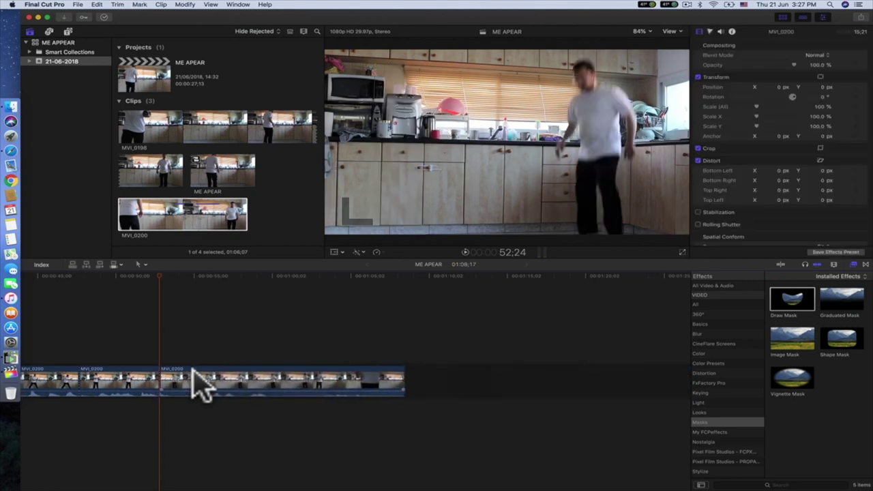
{"action": "mouse_move", "coordinate": [190, 380]}
{"action": "left_mouse_down"}
{"action": "mouse_move", "coordinate": [192, 351]}
{"action": "mouse_move", "coordinate": [178, 336]}
{"action": "mouse_move", "coordinate": [145, 328]}
{"action": "mouse_move", "coordinate": [116, 337]}
{"action": "mouse_move", "coordinate": [116, 347]}
{"action": "mouse_move", "coordinate": [235, 349]}
{"action": "left_mouse_up"}
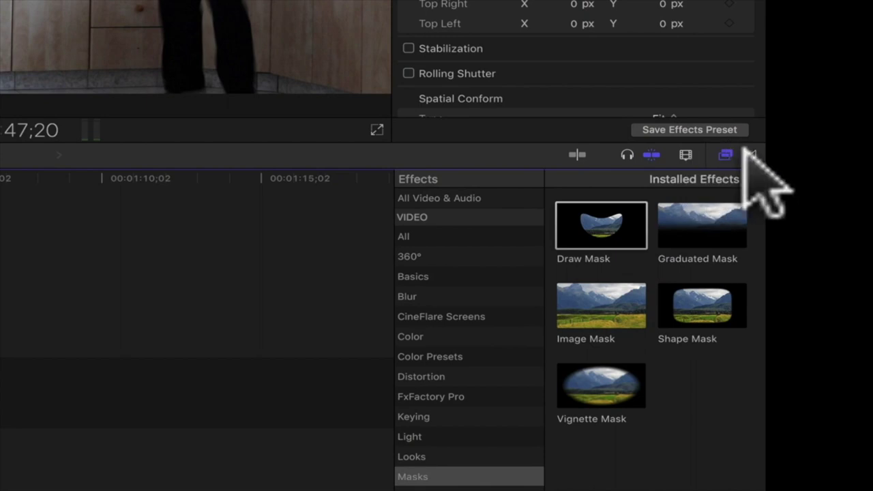
Apply the Draw Mask effect from the Masks category to the connected clip.
{"action": "left_click", "coordinate": [748, 153]}
{"action": "left_click", "coordinate": [725, 152]}
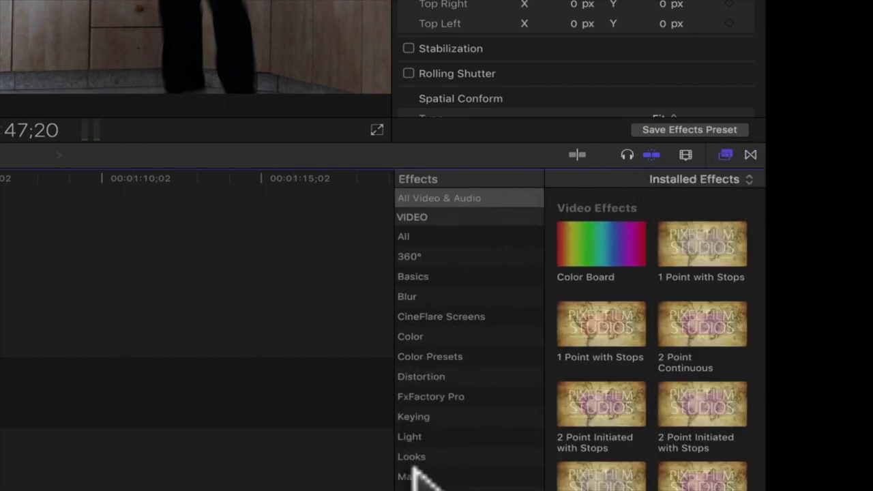
{"action": "left_click", "coordinate": [412, 476]}
{"action": "left_click", "coordinate": [594, 217]}
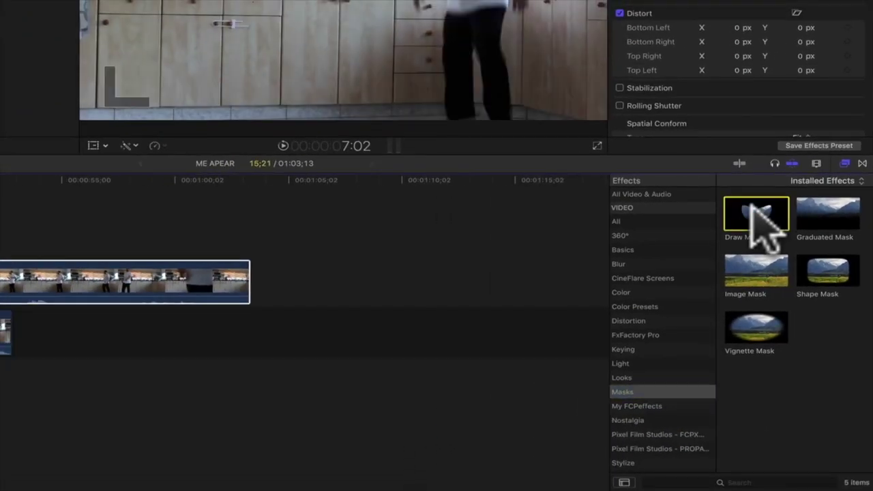
{"action": "mouse_move", "coordinate": [753, 208]}
{"action": "left_mouse_down"}
{"action": "mouse_move", "coordinate": [195, 240]}
{"action": "mouse_move", "coordinate": [137, 274]}
{"action": "left_mouse_up"}
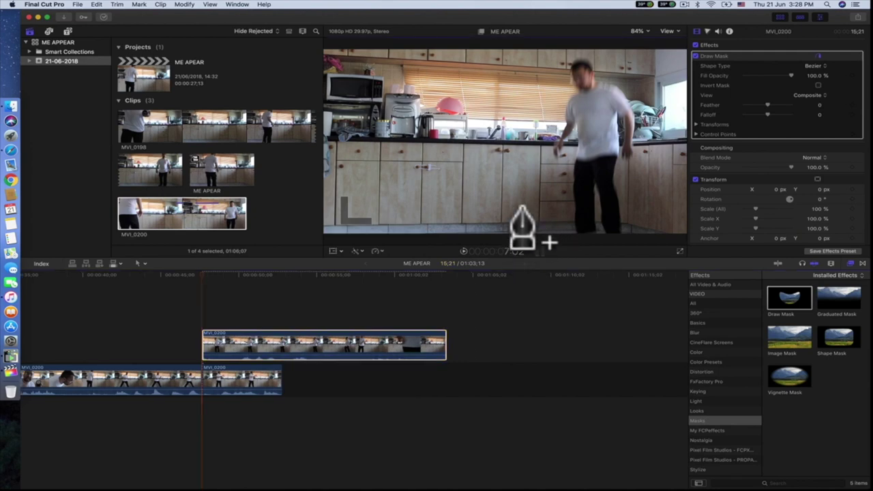
Draw a closed three-point mask outline around the man's legs in the viewer.
{"action": "left_click", "coordinate": [580, 197]}
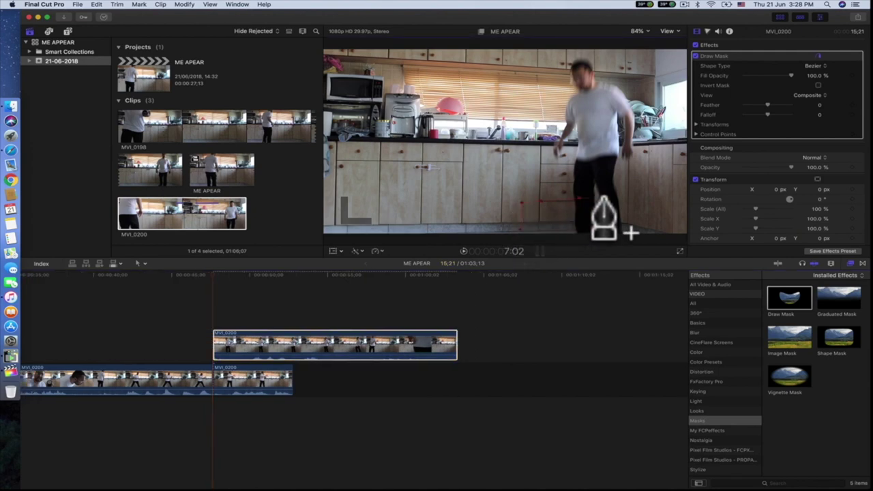
{"action": "left_click", "coordinate": [668, 211]}
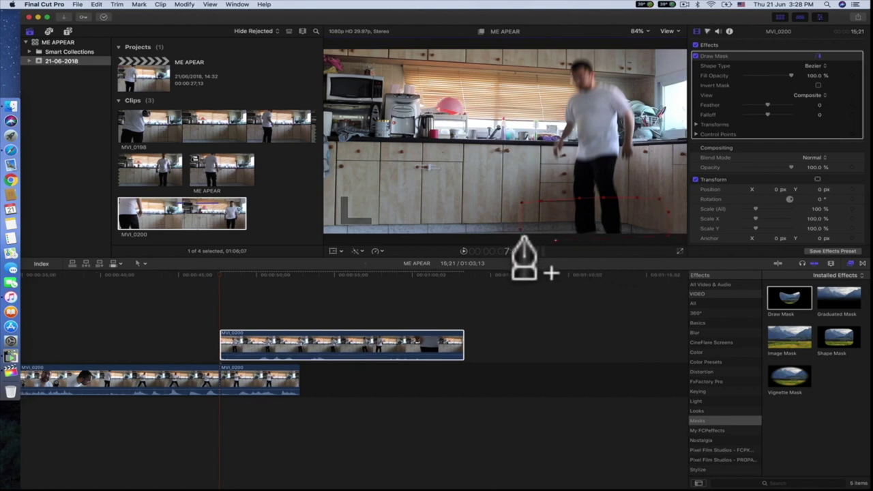
{"action": "left_click", "coordinate": [521, 232]}
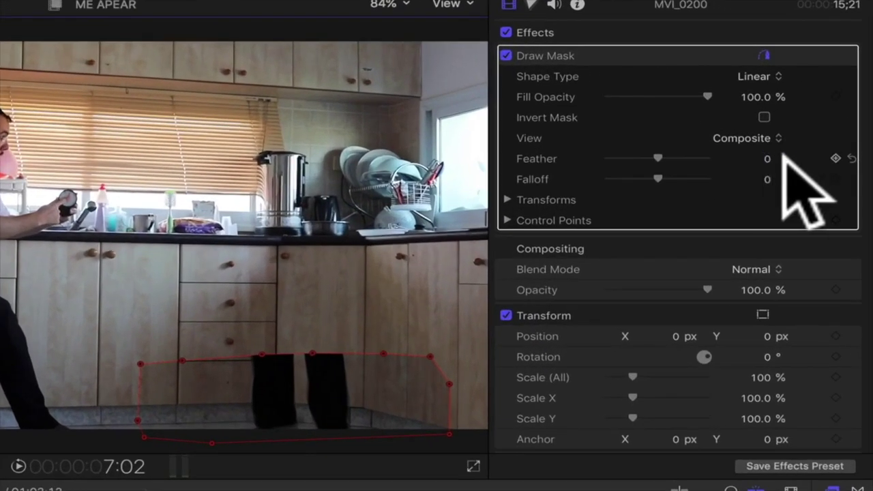
Keyframe Feather and Falloff, set both to 100, and keyframe the mask's Position and Scale.
{"action": "left_click", "coordinate": [836, 158]}
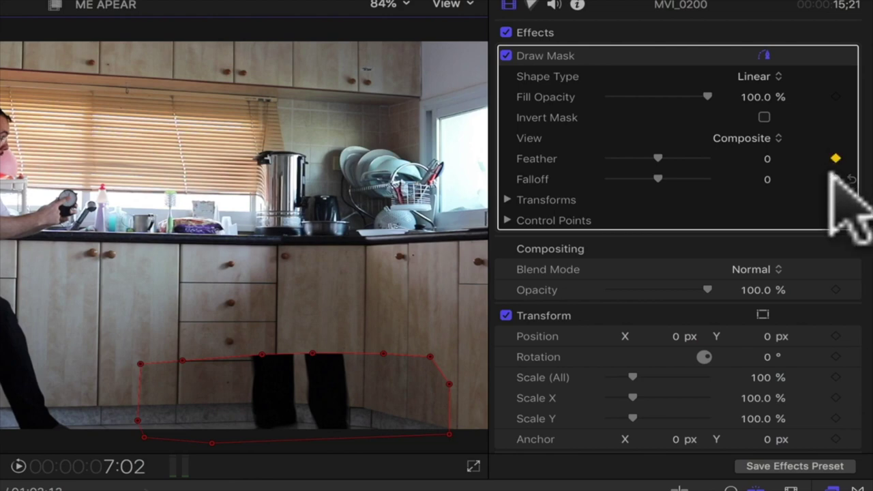
{"action": "left_click", "coordinate": [834, 177]}
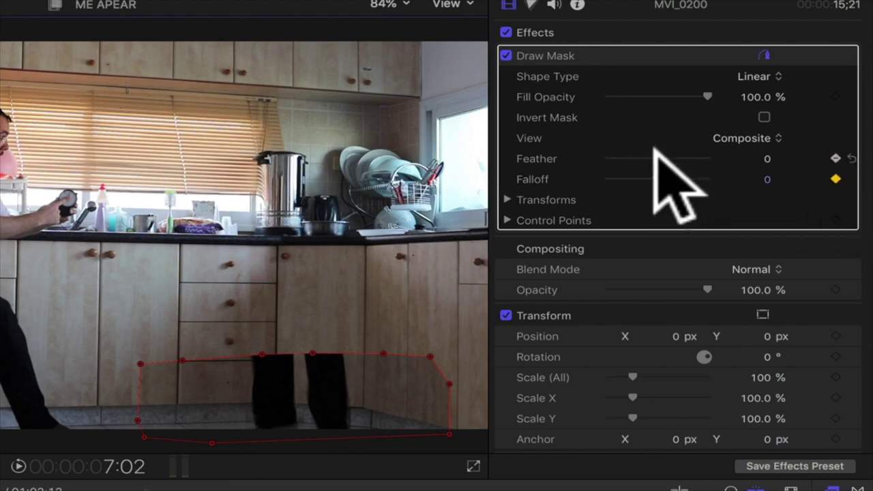
{"action": "left_click_drag", "start_coordinate": [656, 157], "coordinate": [722, 171]}
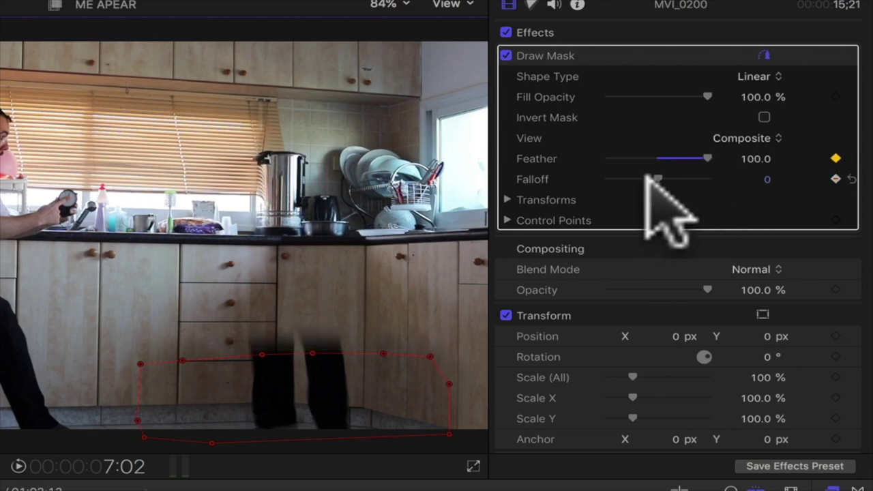
{"action": "left_click_drag", "start_coordinate": [656, 168], "coordinate": [723, 172]}
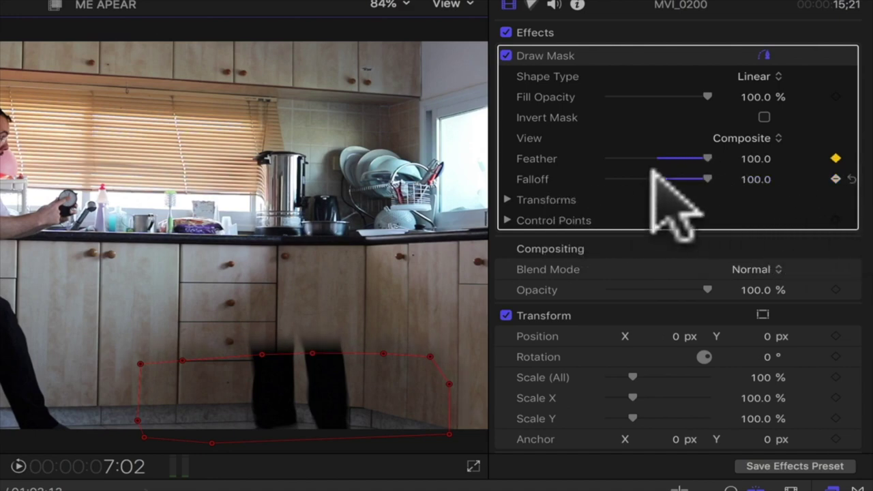
{"action": "left_click", "coordinate": [516, 200]}
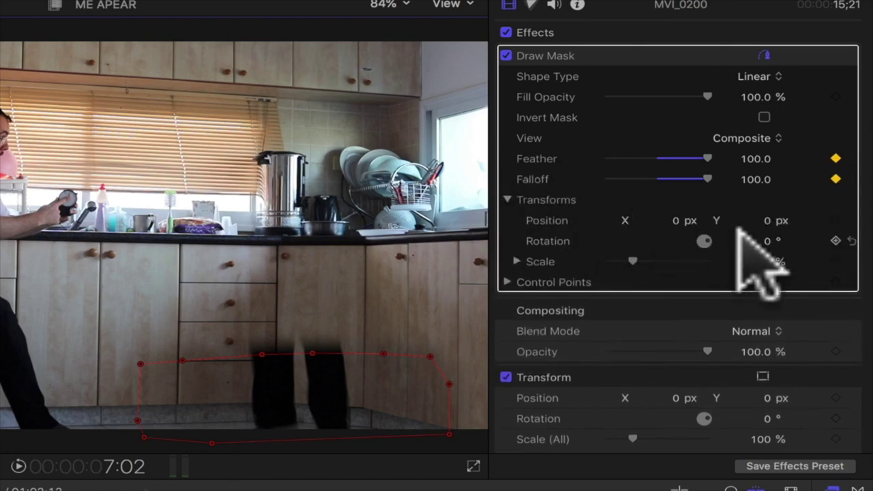
{"action": "left_click", "coordinate": [835, 221]}
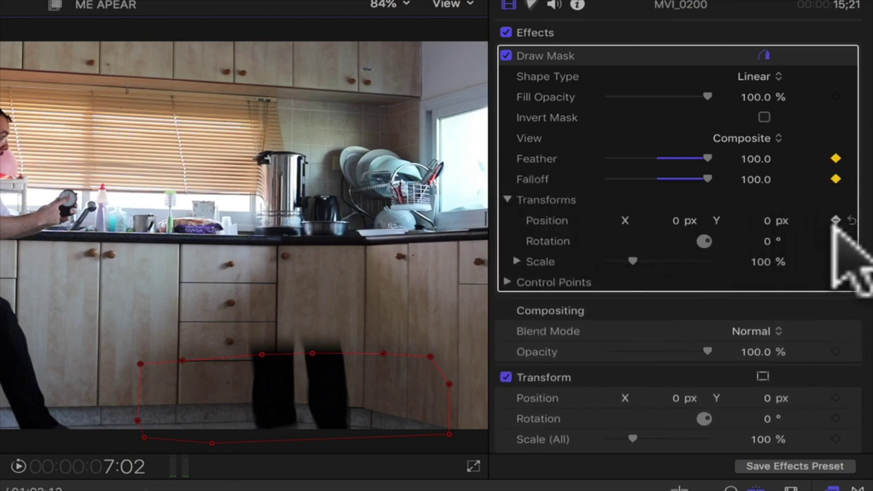
{"action": "left_click", "coordinate": [835, 262]}
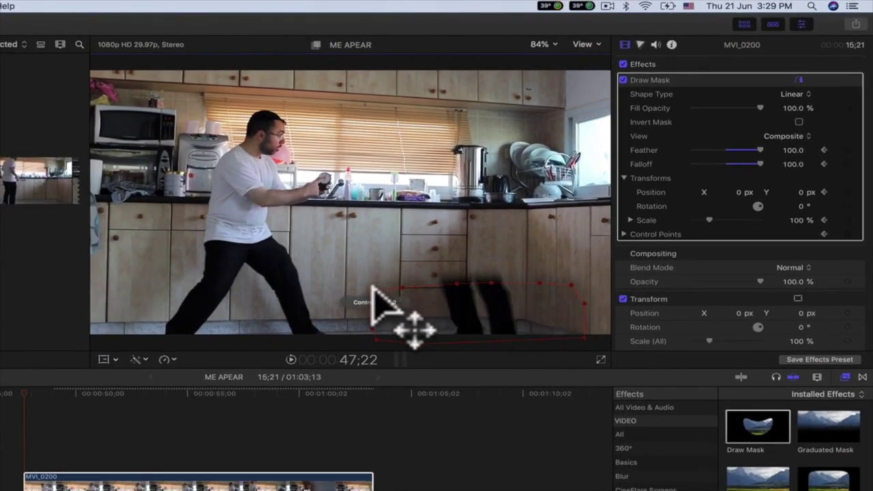
Drag the mask control points up and outward to the frame top, revealing the whole second man.
{"action": "left_click_drag", "start_coordinate": [372, 288], "coordinate": [376, 251]}
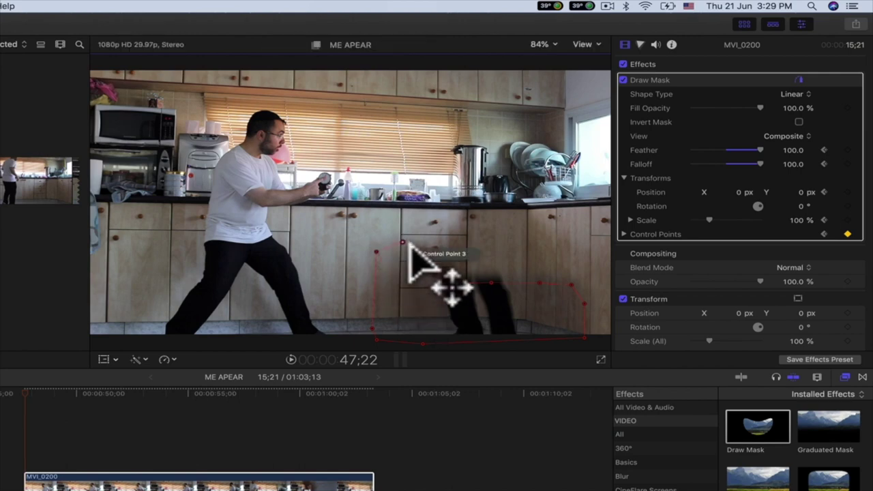
{"action": "left_click_drag", "start_coordinate": [461, 273], "coordinate": [457, 244]}
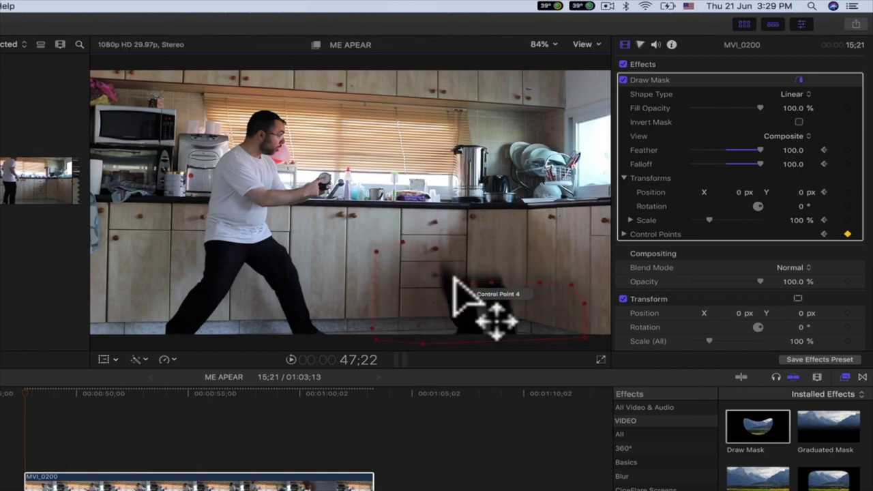
{"action": "left_click_drag", "start_coordinate": [454, 279], "coordinate": [457, 237]}
{"action": "left_click_drag", "start_coordinate": [522, 269], "coordinate": [550, 235]}
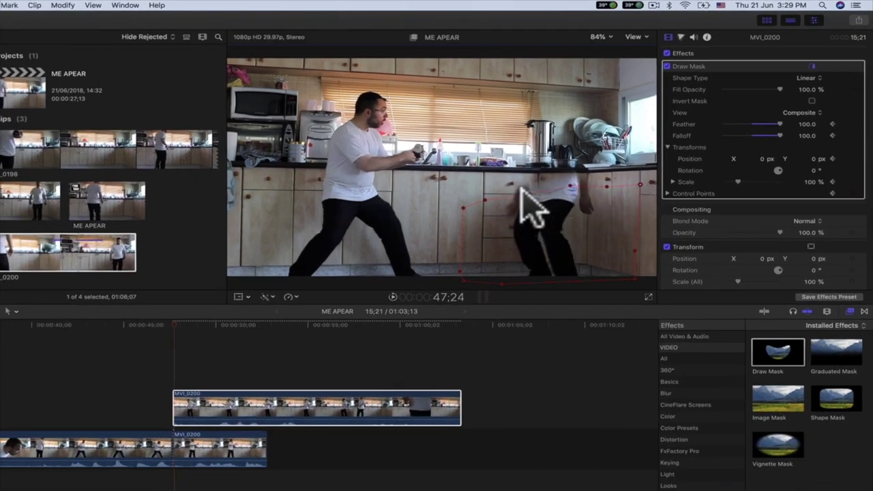
{"action": "left_click_drag", "start_coordinate": [462, 202], "coordinate": [469, 164]}
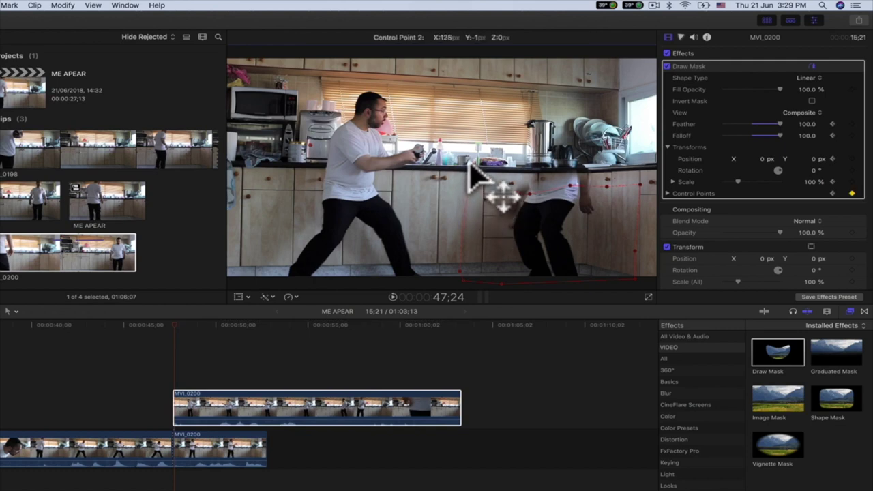
{"action": "left_click_drag", "start_coordinate": [485, 198], "coordinate": [536, 154]}
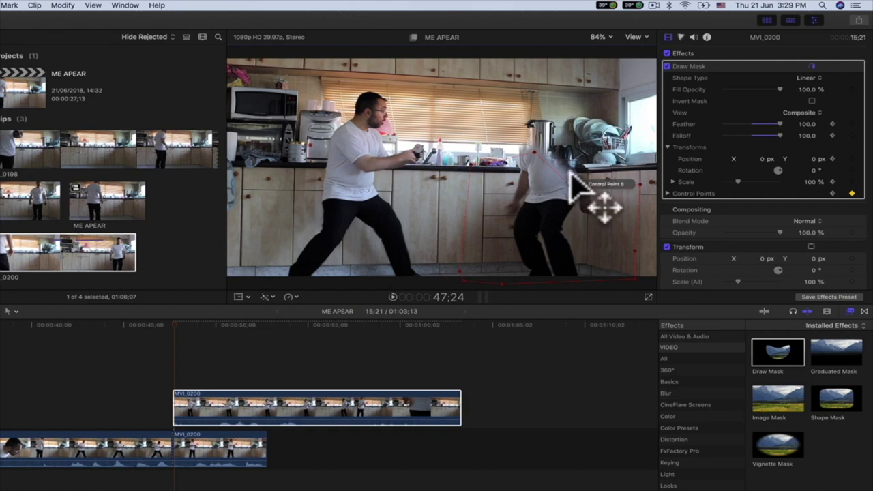
{"action": "left_click_drag", "start_coordinate": [572, 186], "coordinate": [577, 142]}
{"action": "left_click_drag", "start_coordinate": [604, 180], "coordinate": [616, 142]}
{"action": "left_click_drag", "start_coordinate": [638, 181], "coordinate": [639, 150]}
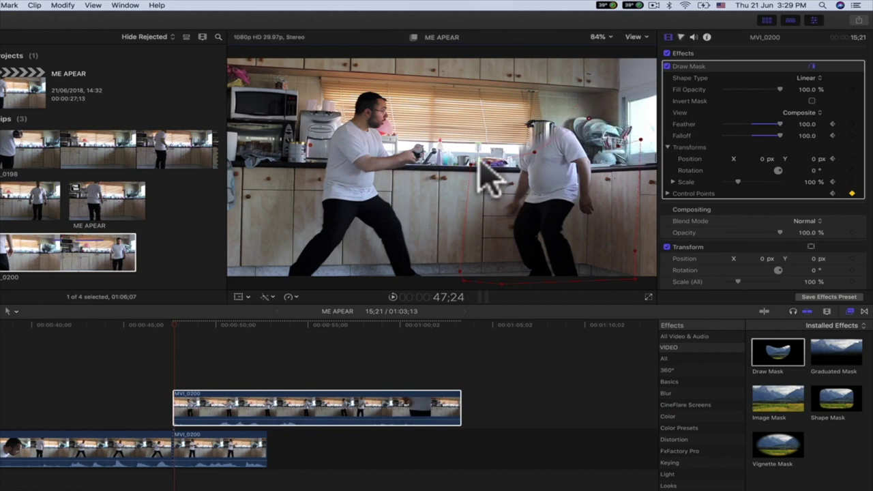
{"action": "left_click_drag", "start_coordinate": [515, 177], "coordinate": [594, 132]}
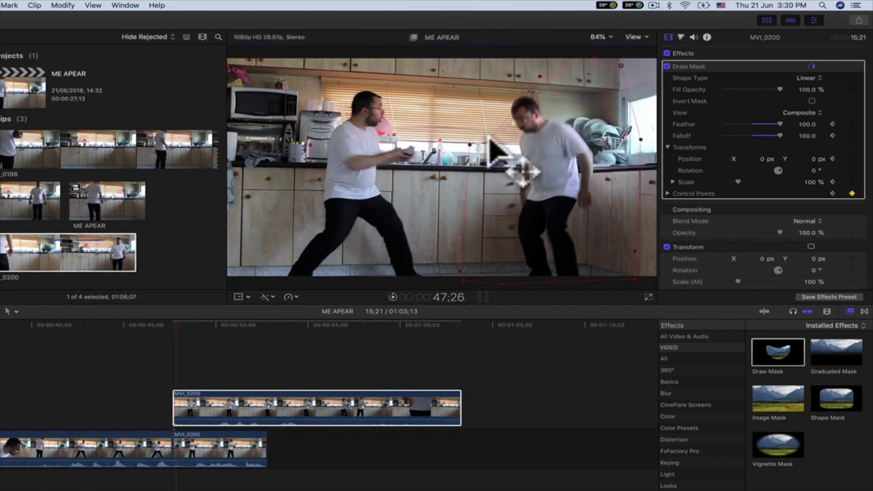
{"action": "mouse_move", "coordinate": [516, 171]}
{"action": "left_mouse_down"}
{"action": "mouse_move", "coordinate": [497, 81]}
{"action": "mouse_move", "coordinate": [480, 67]}
{"action": "left_mouse_up"}
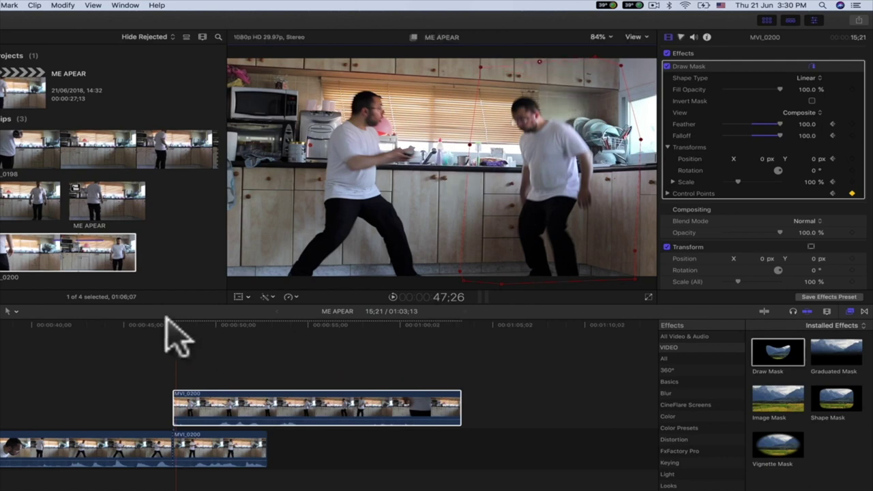
{"action": "key", "text": "alt+;"}
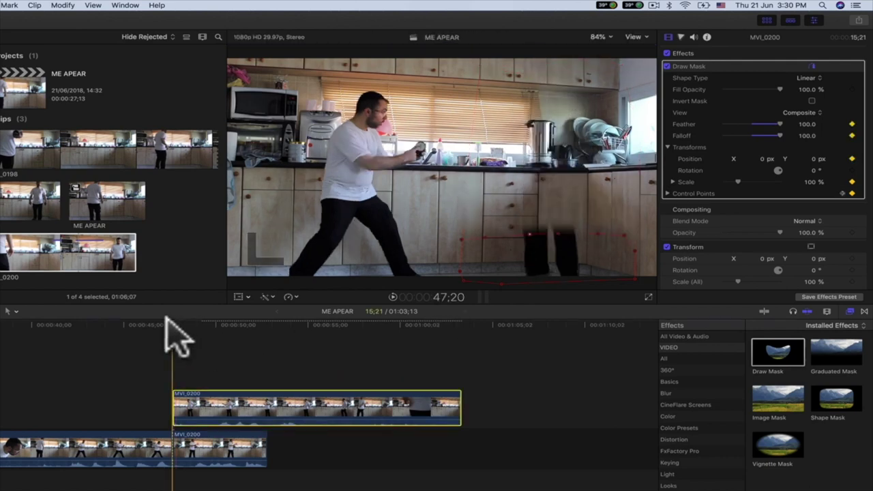
{"action": "key", "text": "alt+;"}
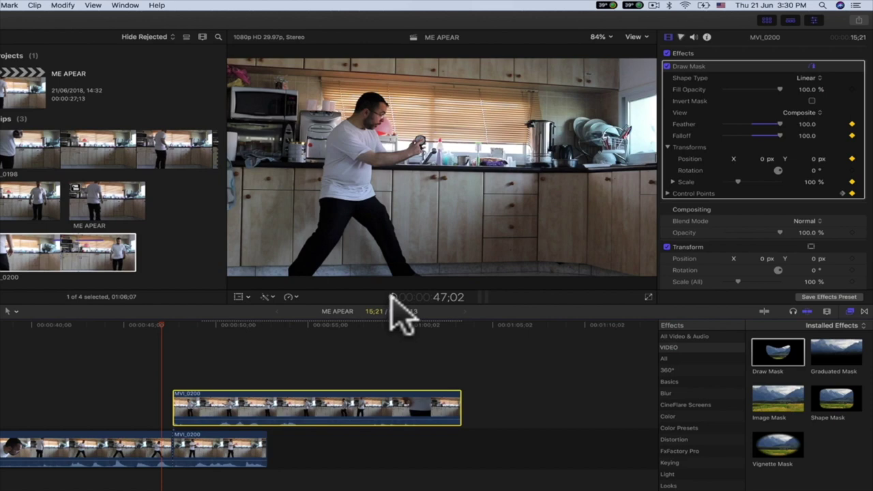
{"action": "key", "text": "space"}
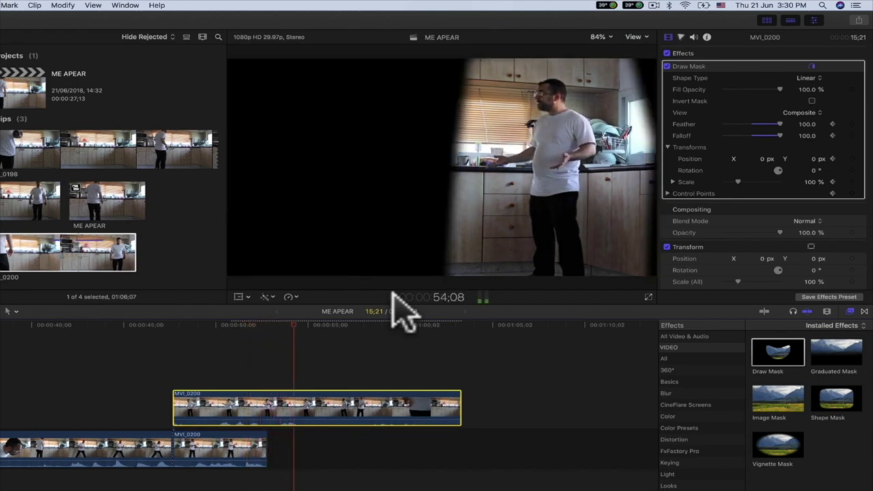
Add a freeze frame after the lower MVI_0200 segment, then return the playhead to 47:20.
{"action": "left_click", "coordinate": [266, 319]}
{"action": "left_click", "coordinate": [259, 446]}
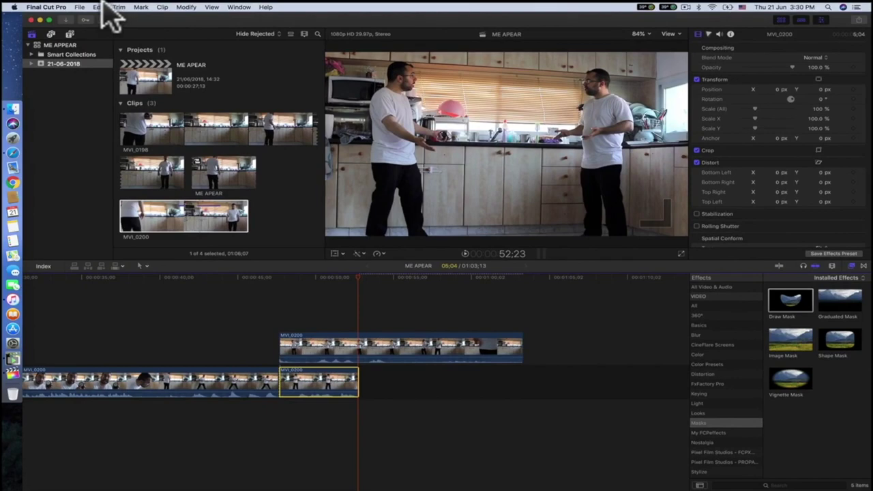
{"action": "left_click", "coordinate": [98, 7]}
{"action": "left_click", "coordinate": [117, 298]}
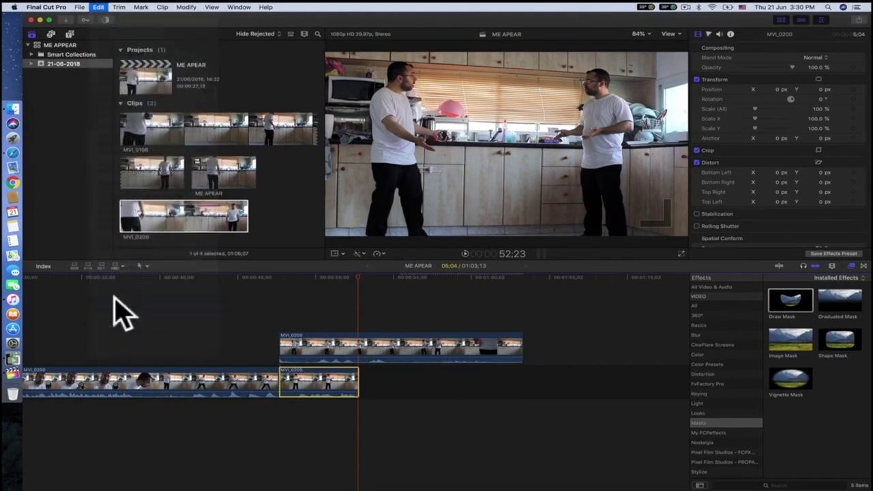
{"action": "left_click", "coordinate": [277, 276]}
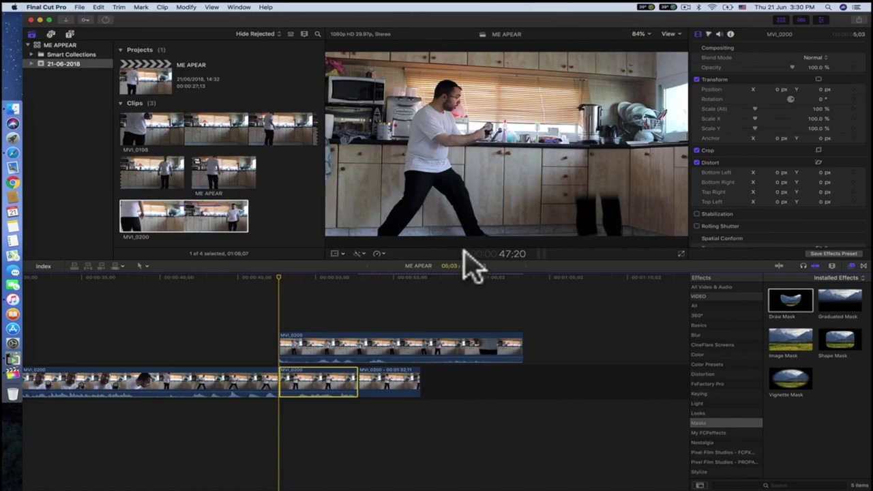